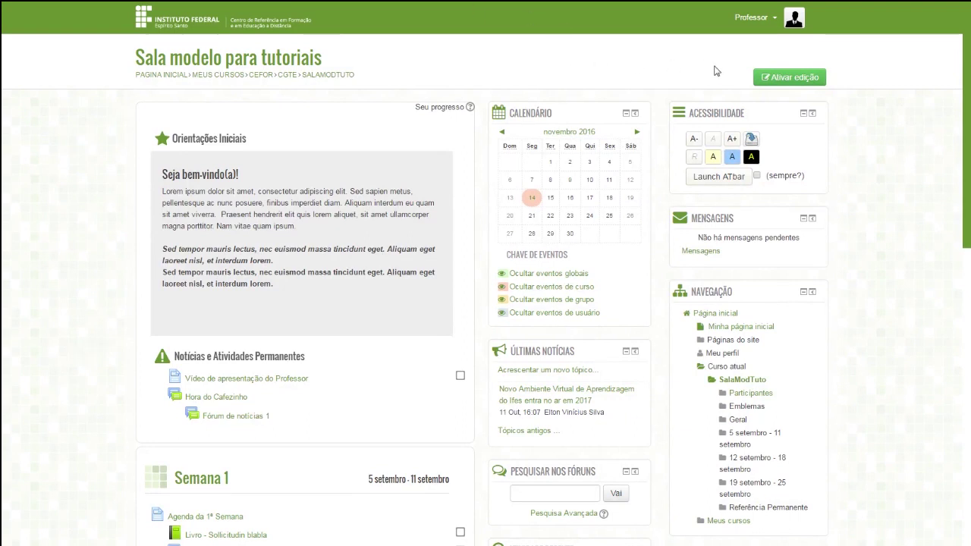
Turn on course editing and add a Questionário activity to Semana 2
click(780, 79)
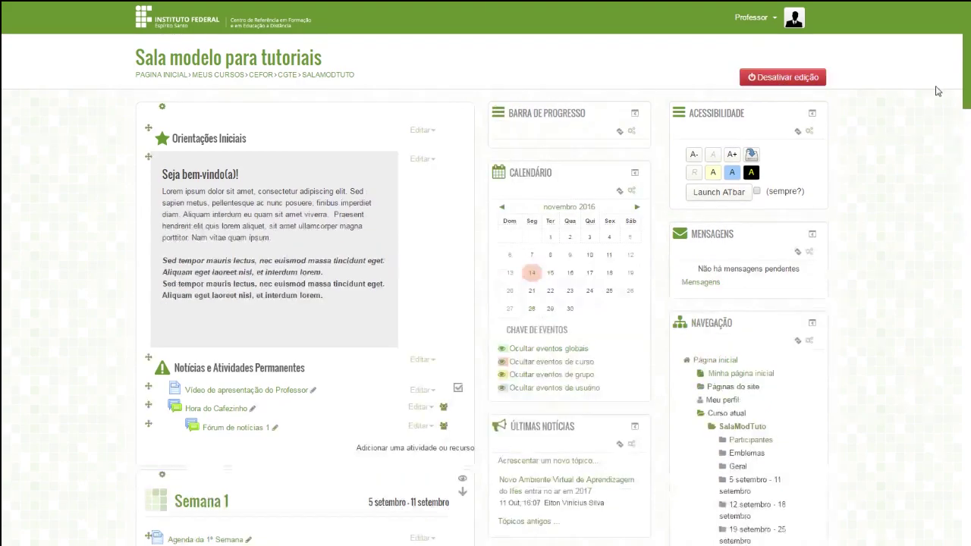
drag(967, 65, 968, 164)
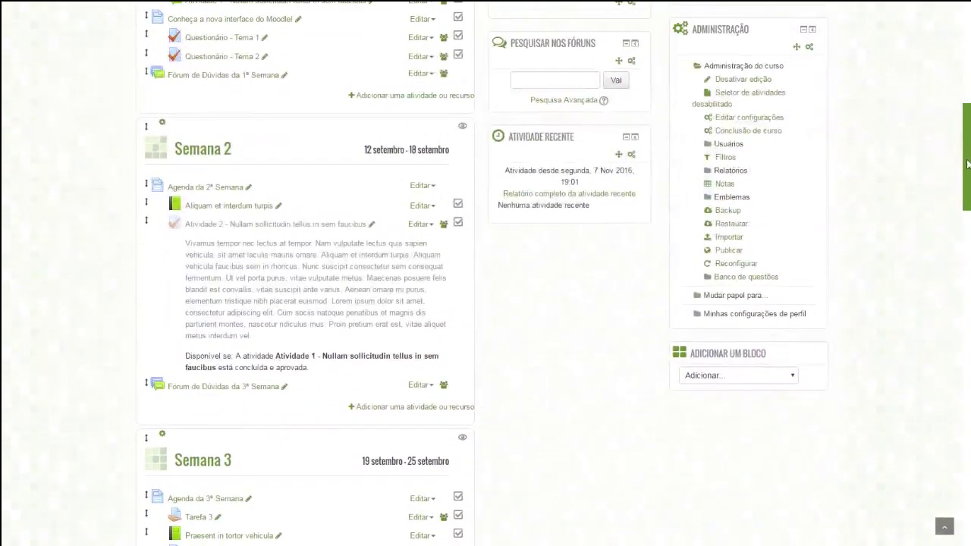
click(408, 408)
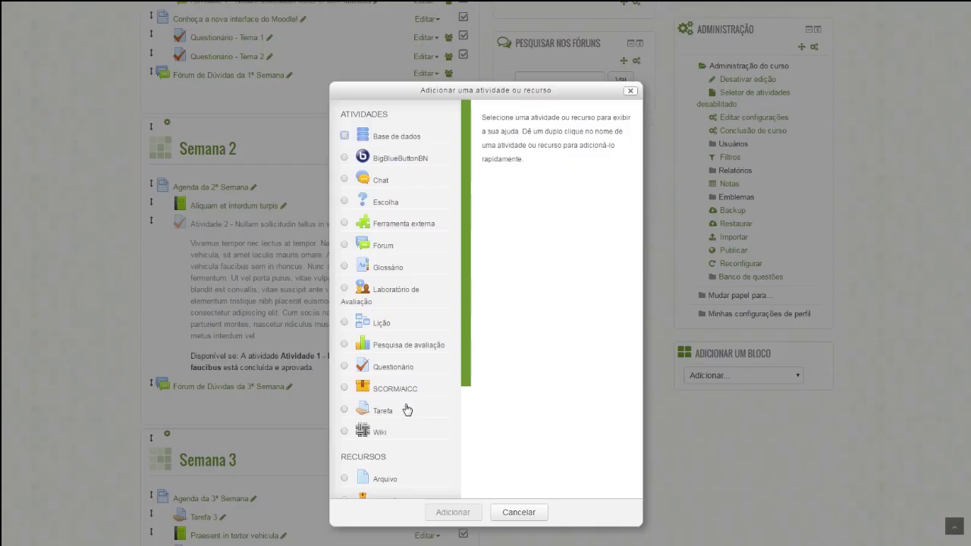
click(383, 372)
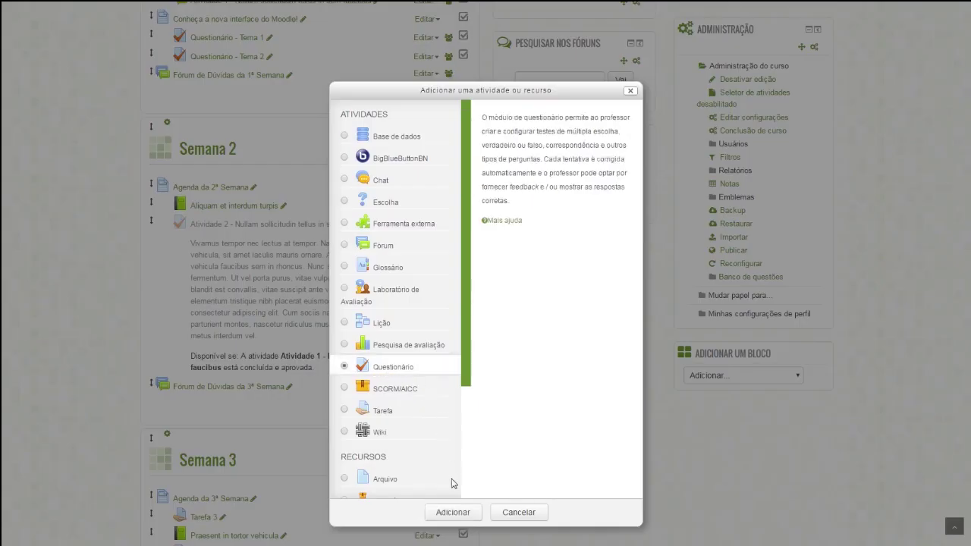
click(451, 512)
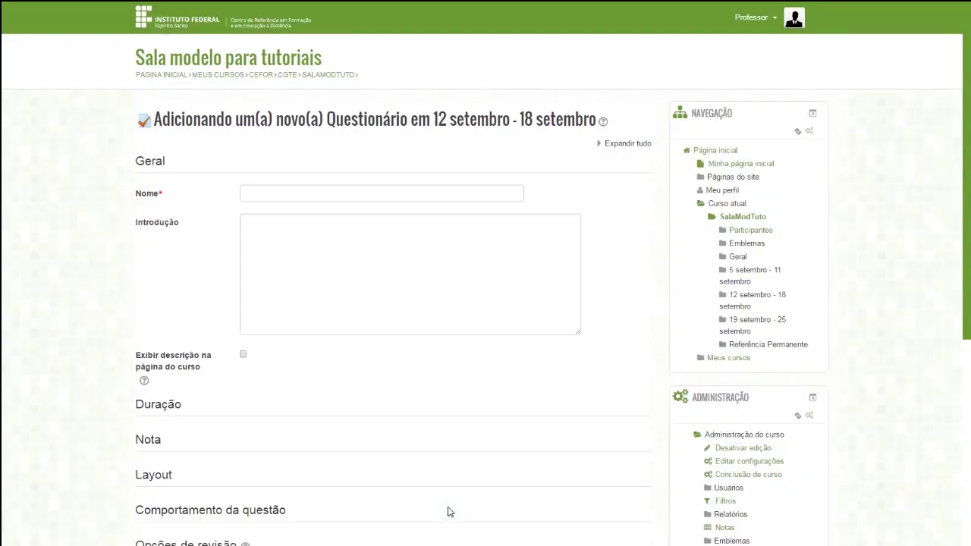
Name the new quiz "Atividade sobre Moodle" and leave its introduction empty
click(347, 195)
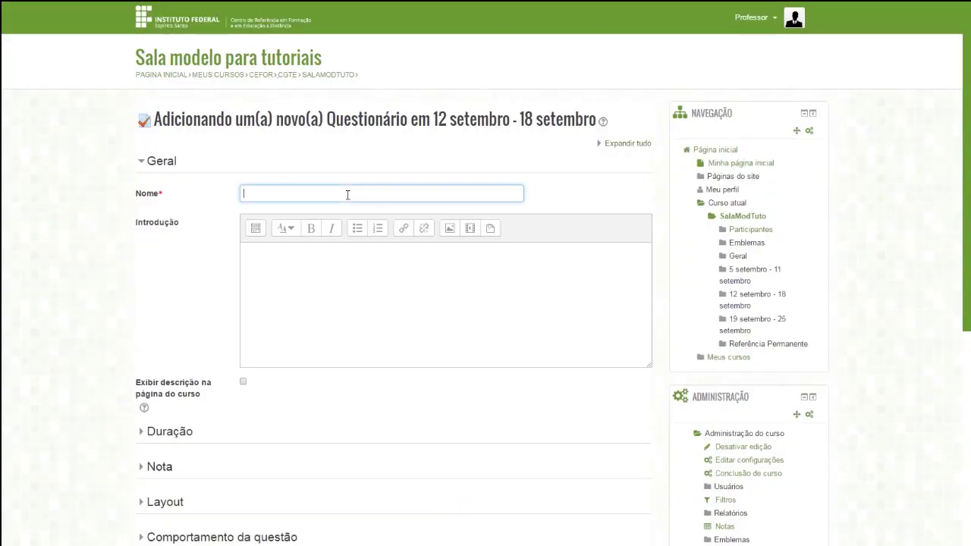
text(Atividade sobre Moodle)
click(332, 276)
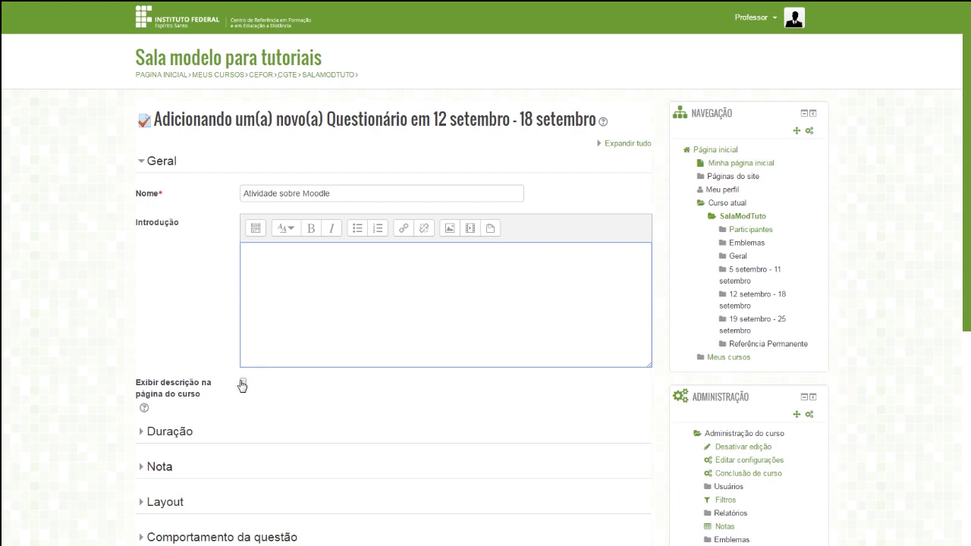
Enable the quiz's opening and closing dates in the Duração section, setting the closing day to 13 novembro 2016
drag(965, 145, 968, 254)
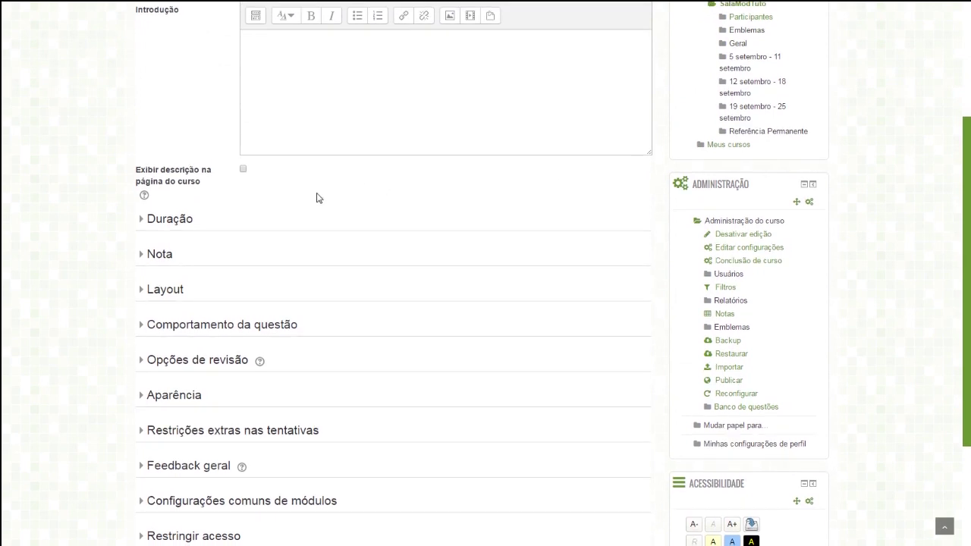
click(176, 219)
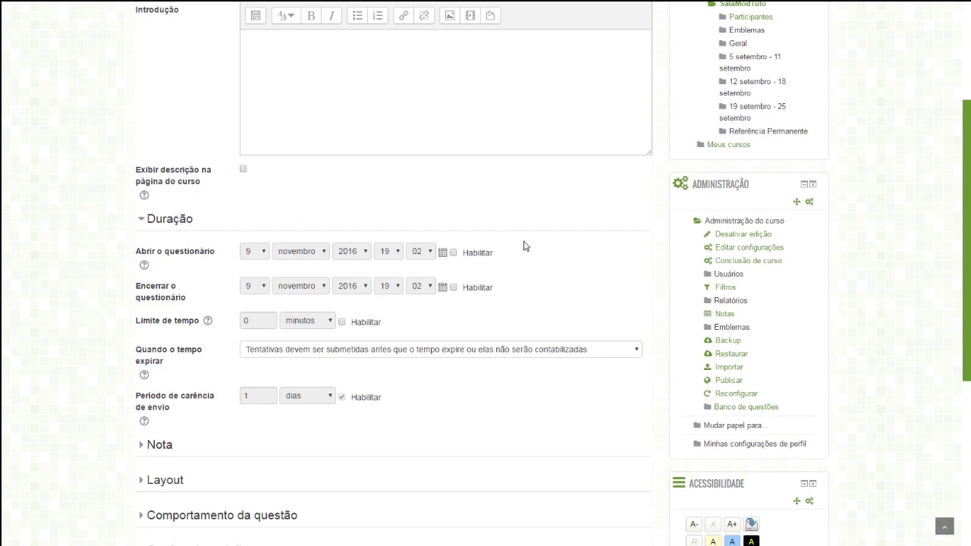
click(454, 254)
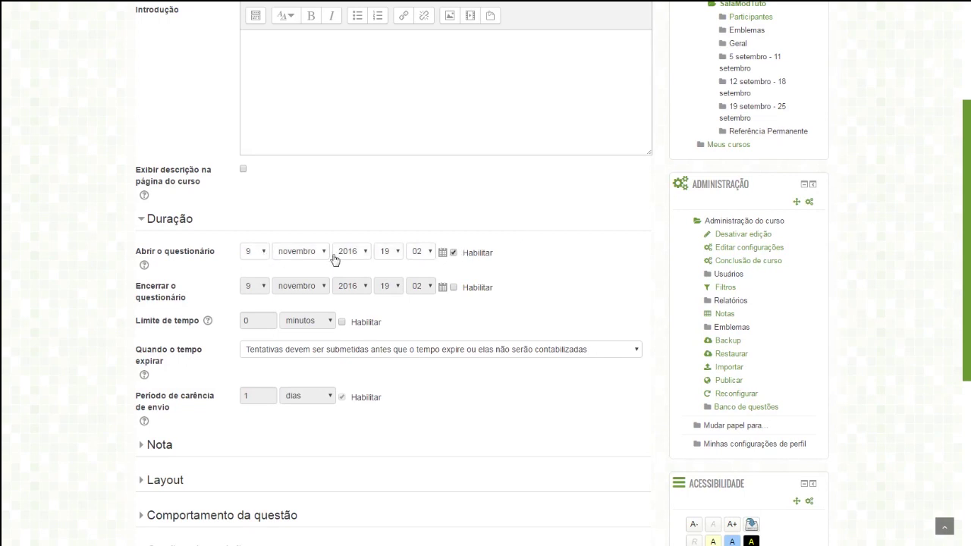
click(454, 288)
click(265, 285)
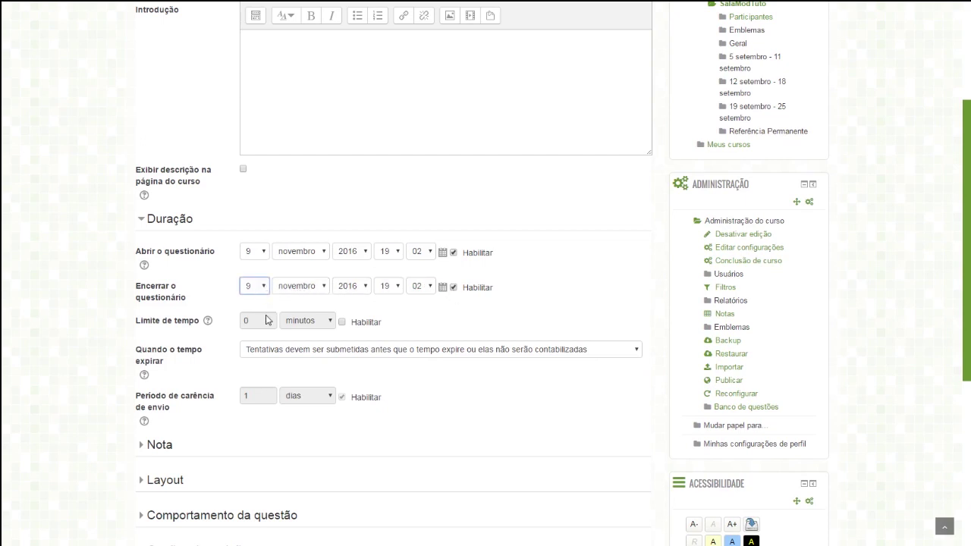
click(253, 428)
Enable a 50-minute time limit and set the time-expiry behaviour to "a tentativa é enviada automaticamente"
click(342, 322)
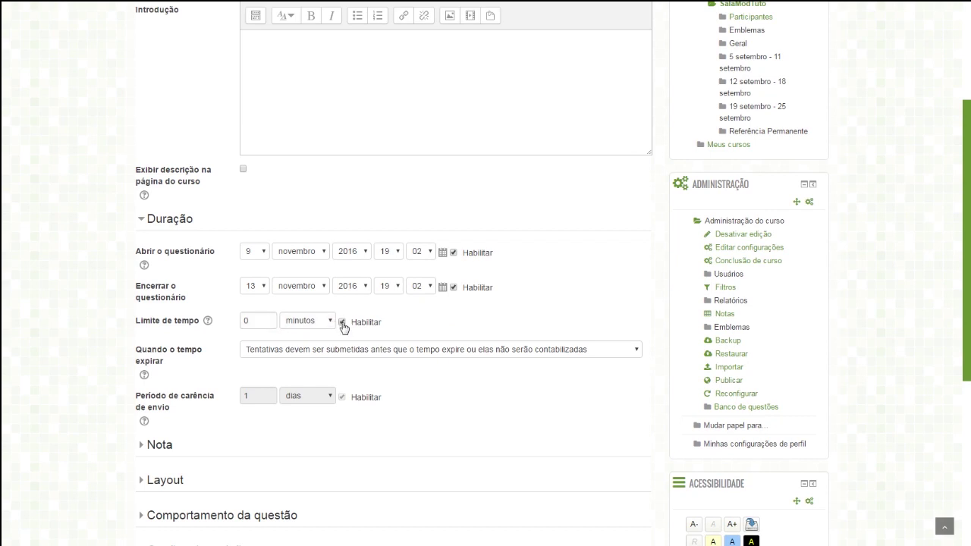
double_click(267, 323)
text(60)
click(288, 352)
click(282, 368)
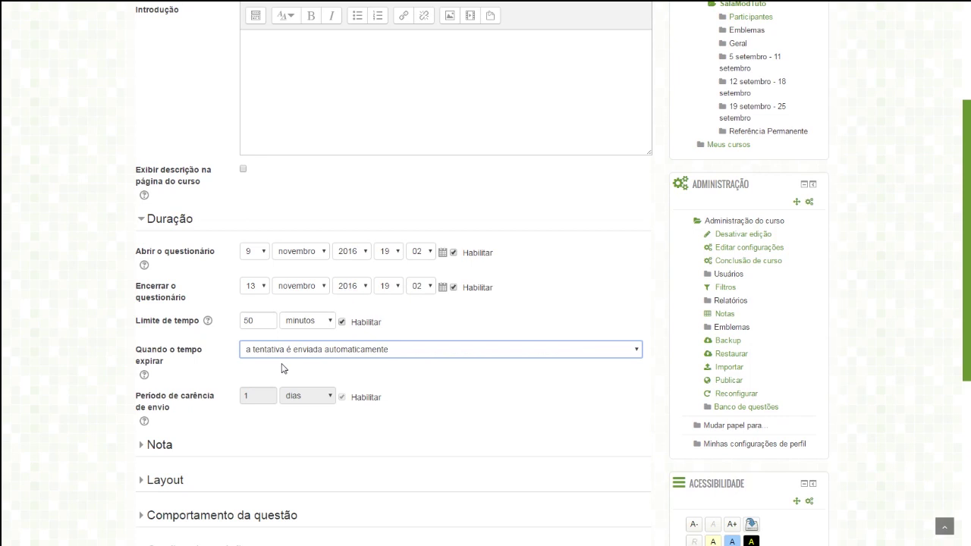
Try the grace-period and not-counted expiry options, restore "a tentativa é enviada automaticamente" and collapse the Duração section
key(Down)
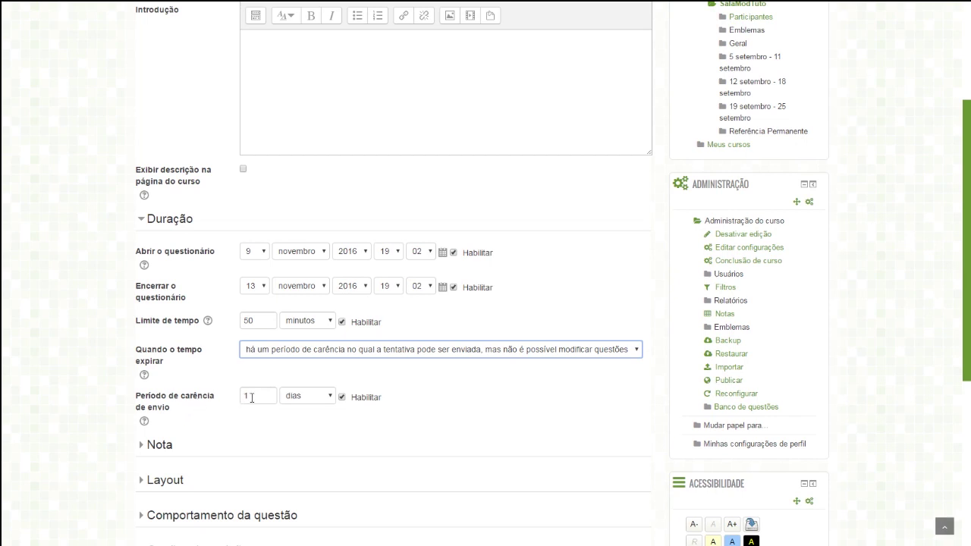
key(Down)
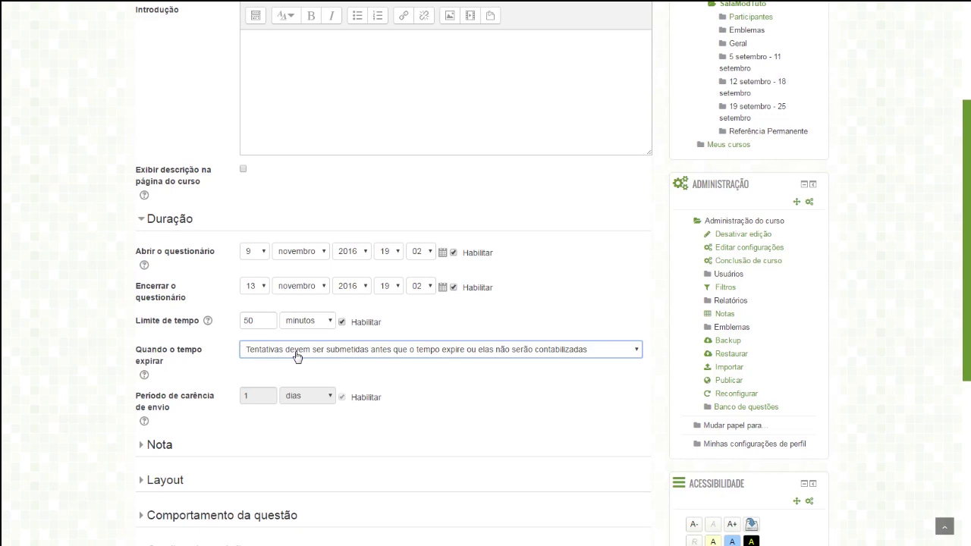
key(Up)
key(Up)
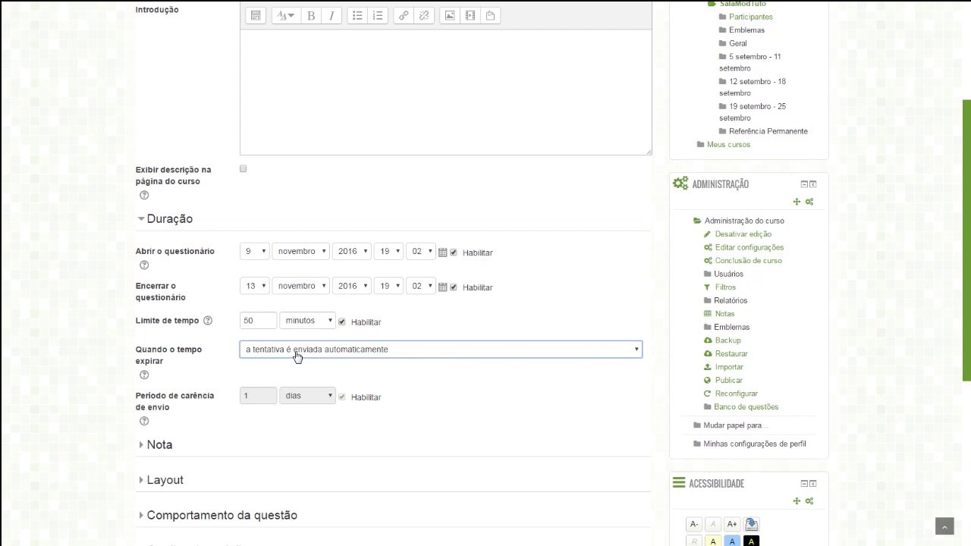
click(429, 377)
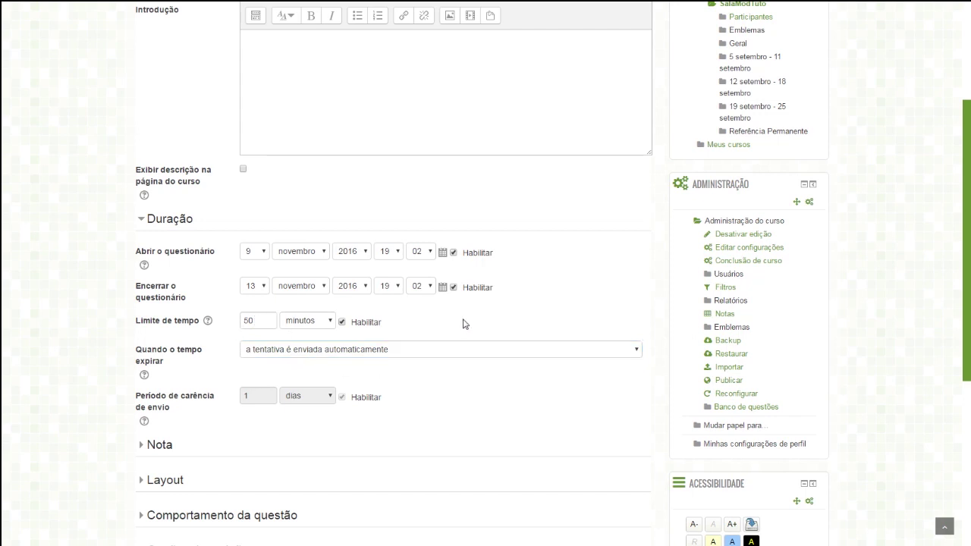
click(190, 226)
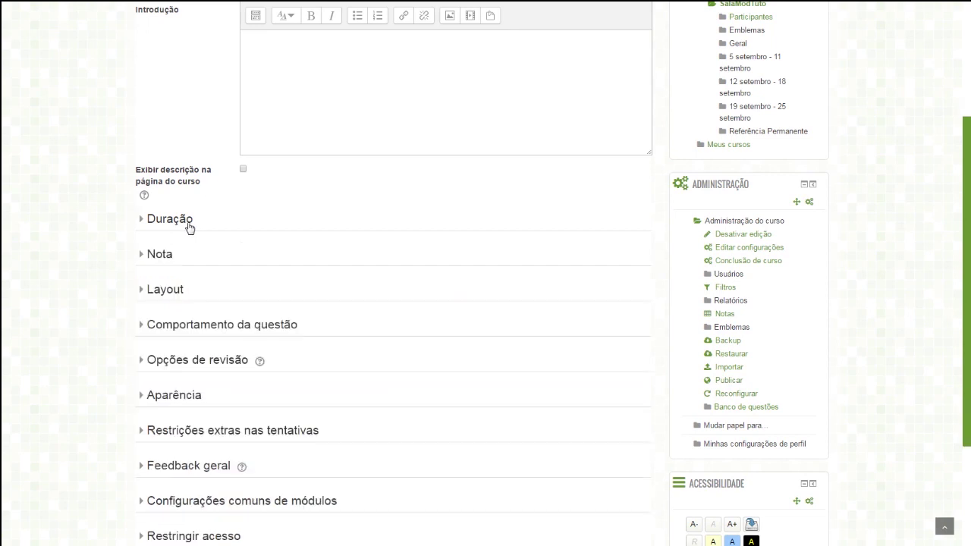
Expand the Nota section and set the allowed attempts to 2
click(165, 262)
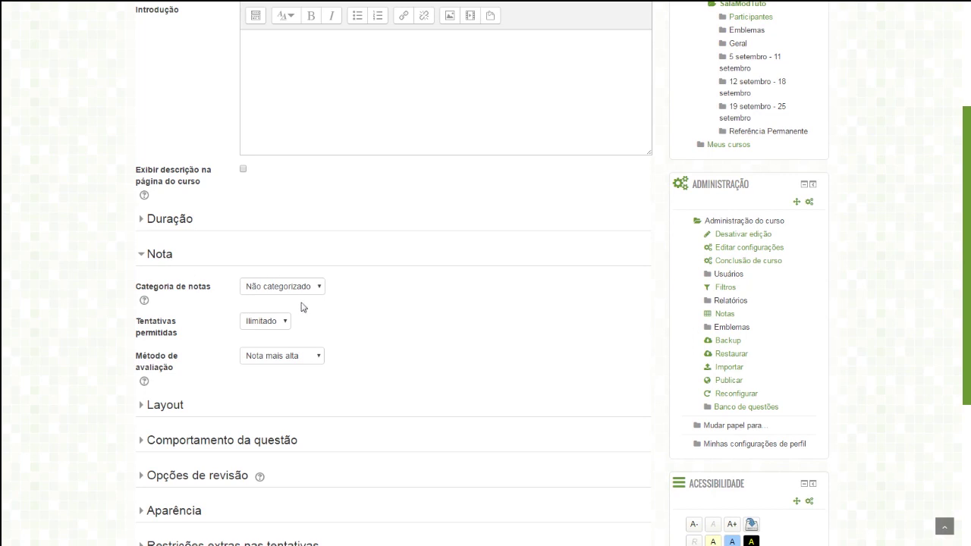
click(282, 322)
key(Down)
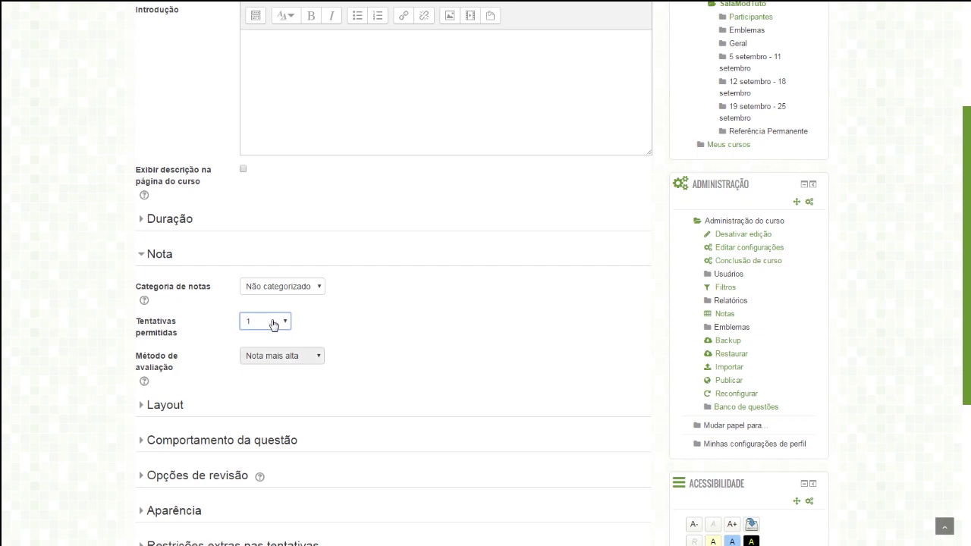
key(Down)
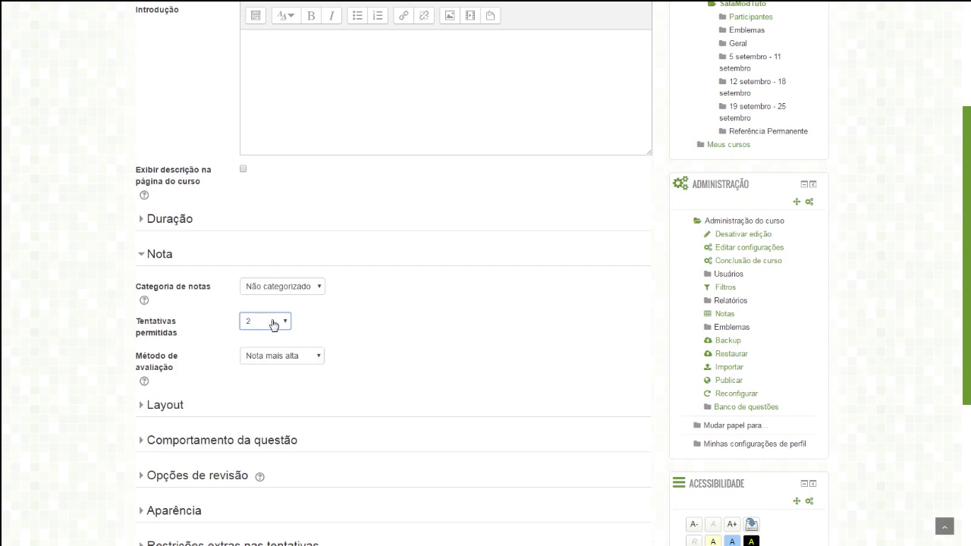
click(313, 339)
Look through the grading method choices and return to "Nota mais alta"
click(280, 357)
key(Down)
key(Down)
key(Down)
key(Up)
key(Up)
key(Up)
Set the allowed attempts to 1 and collapse the Nota section
click(267, 323)
key(Up)
click(357, 339)
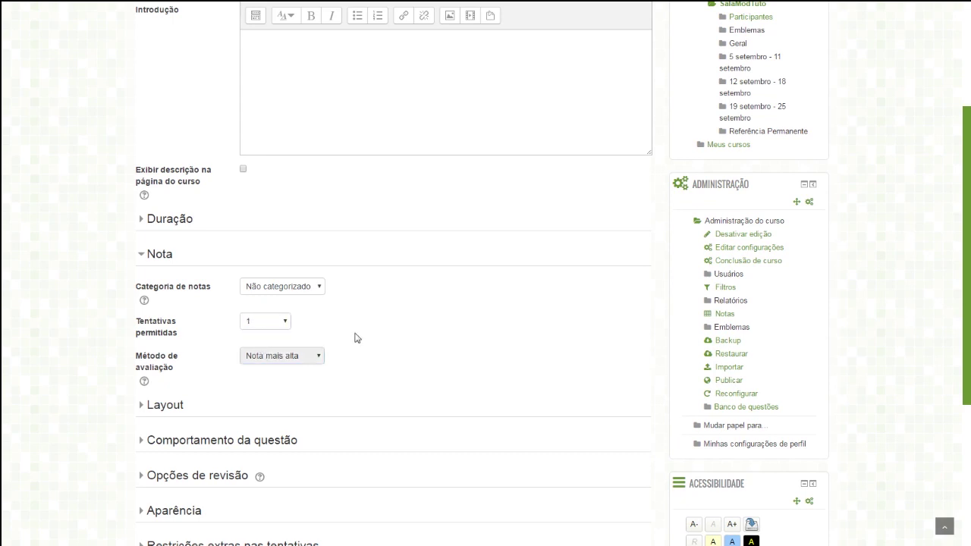
click(167, 260)
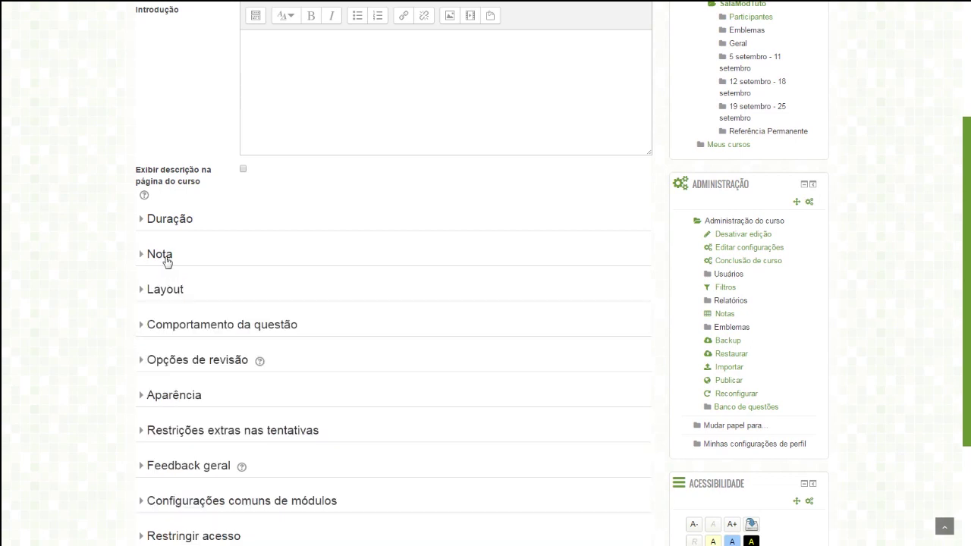
Try the question order "Embaralhar aleatoriamente" in the Layout section and restore "Como mostrado na tela de edição"
click(167, 292)
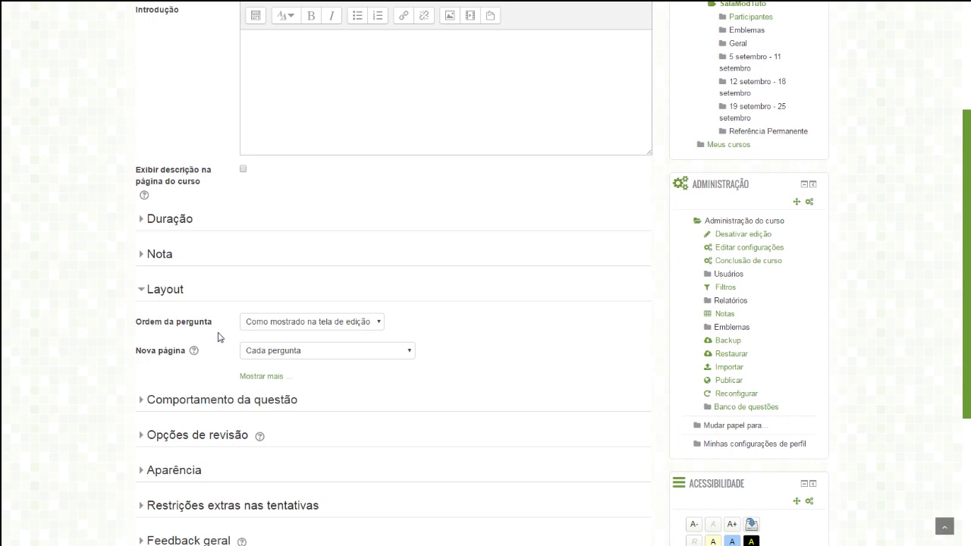
drag(135, 321, 170, 331)
click(423, 326)
click(337, 332)
click(335, 332)
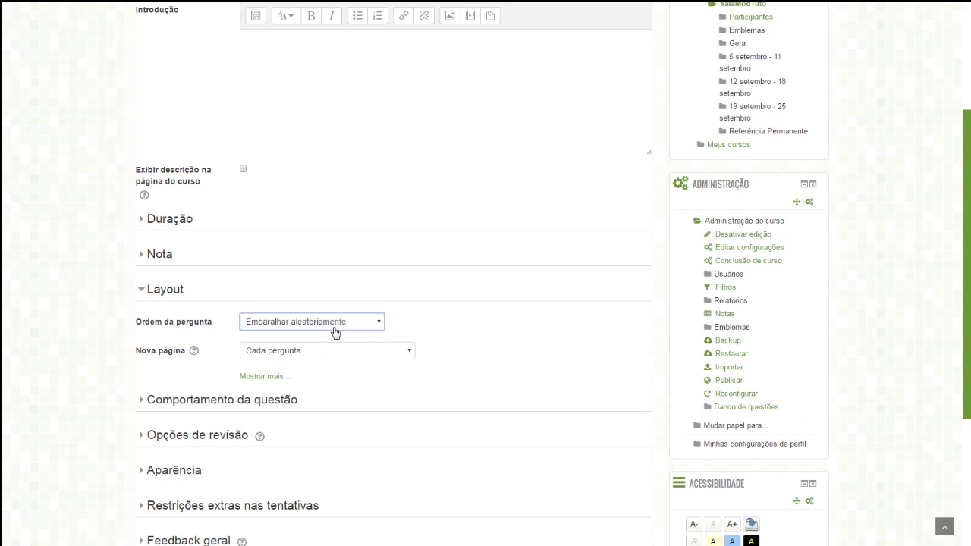
click(366, 325)
click(334, 336)
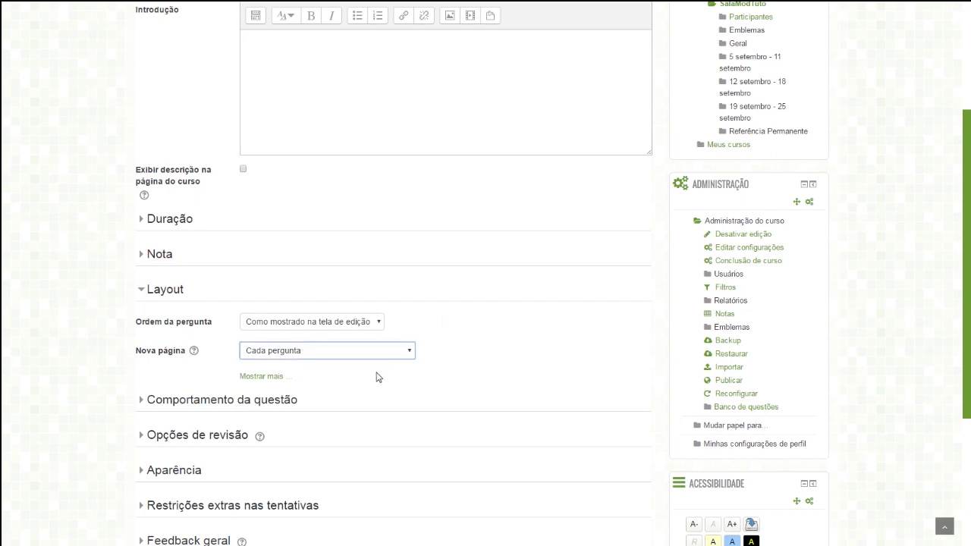
Set Nova página to "Nunca, todas as questões em uma página" and collapse the Layout section
key(Down)
key(Up)
key(Up)
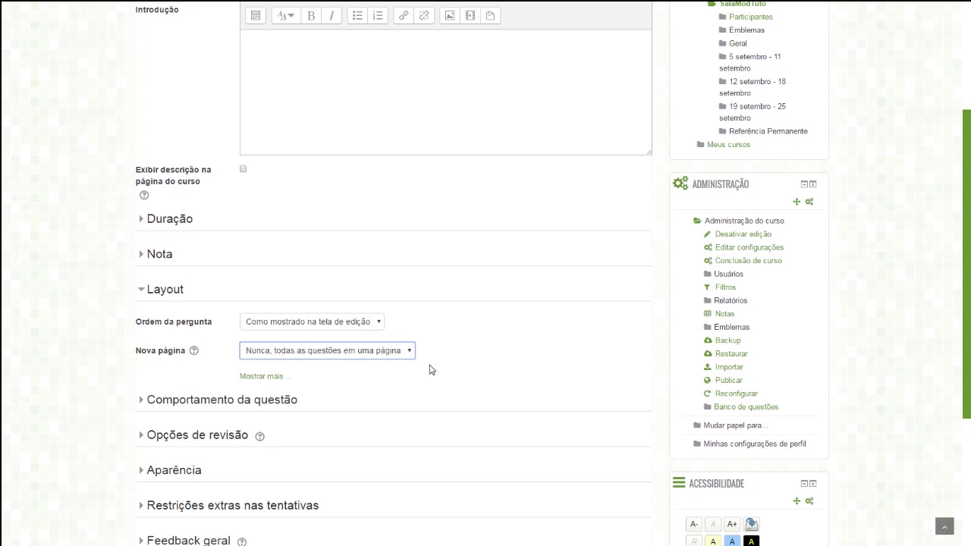
click(162, 292)
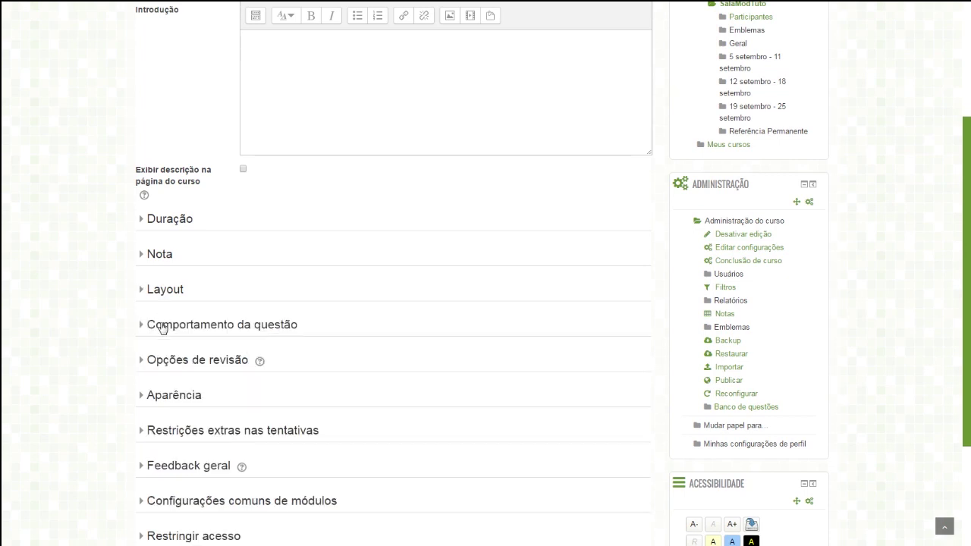
Review the question shuffling and feedback behaviour settings under Comportamento da questão, leaving them as they are
click(162, 328)
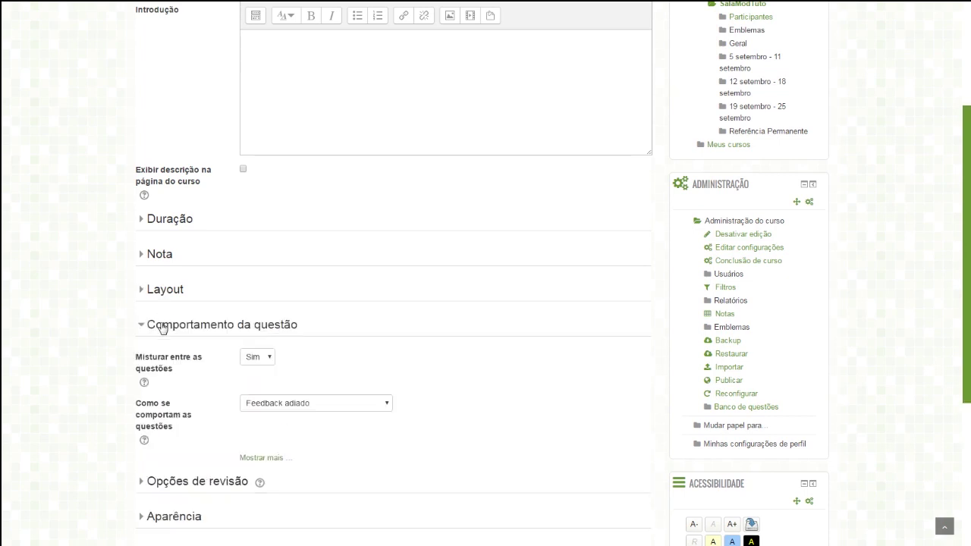
click(186, 369)
click(231, 396)
click(217, 328)
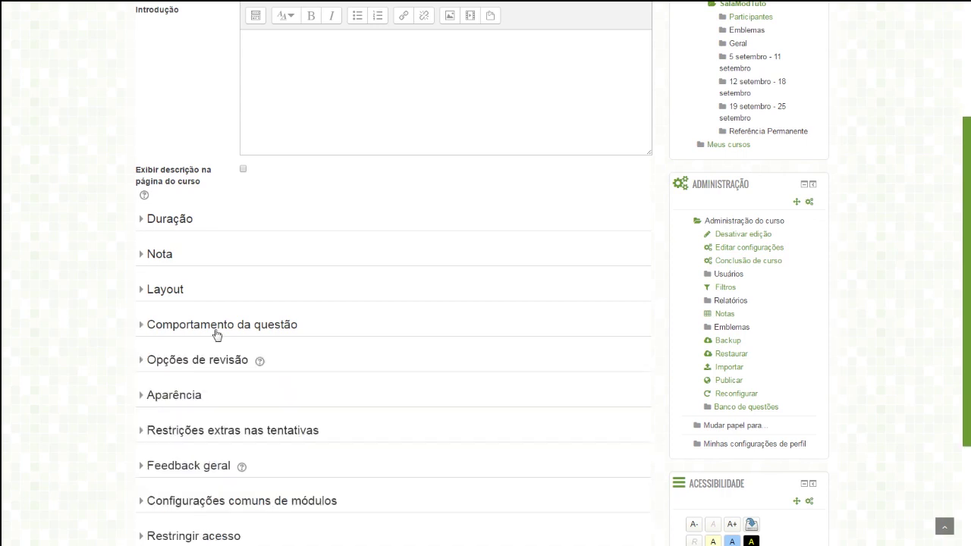
In Opções de revisão, disable A tentativa, Notas and Feedback final for both "Após a tentativa" and "Mais tarde, enquanto ainda estiver aberto"
click(204, 367)
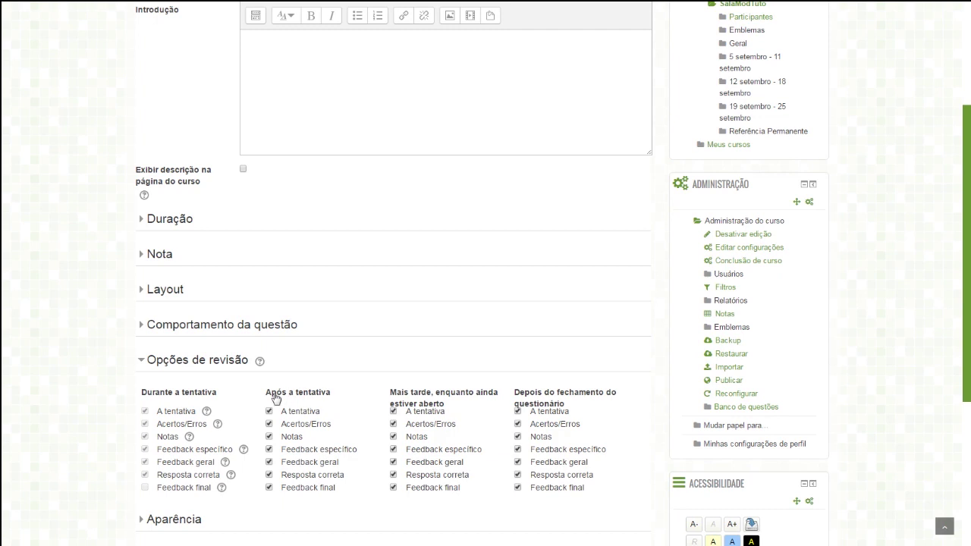
click(269, 437)
click(269, 411)
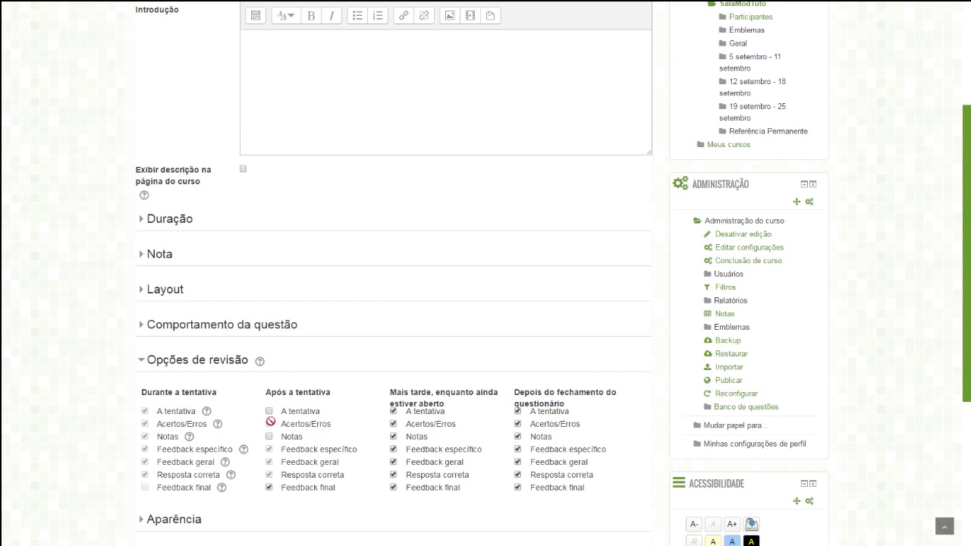
click(269, 488)
click(393, 411)
click(394, 437)
click(393, 488)
Read the help for Opções de revisão, close it and collapse the section
scroll(456, 478, down, 1)
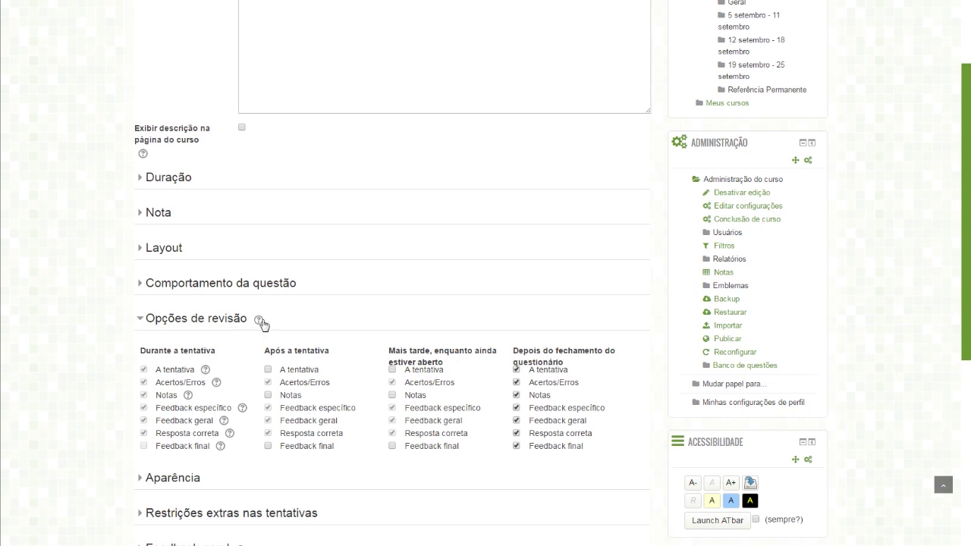
click(259, 321)
scroll(491, 389, down, 1)
scroll(493, 376, up, 1)
click(482, 325)
click(331, 320)
Save the quiz settings and display the new quiz
scroll(384, 387, down, 4)
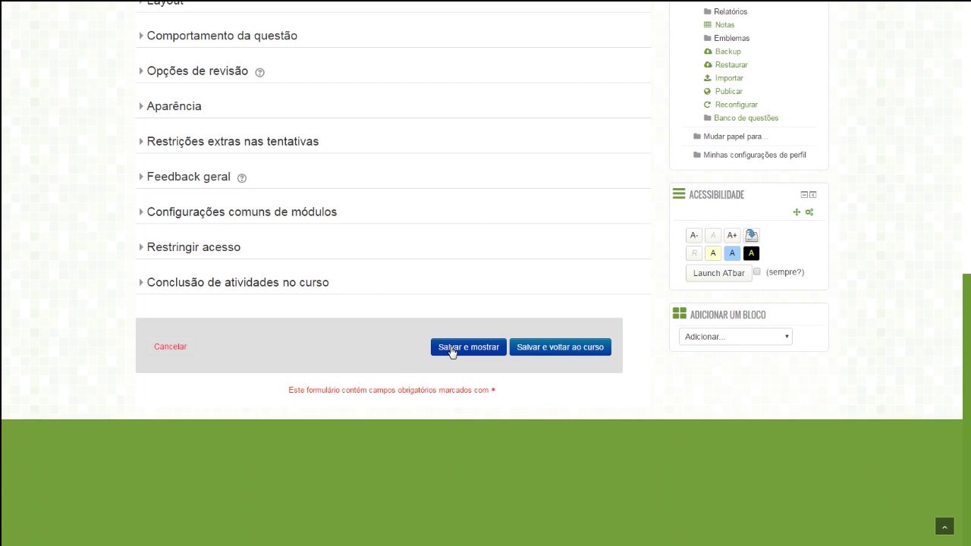
click(451, 350)
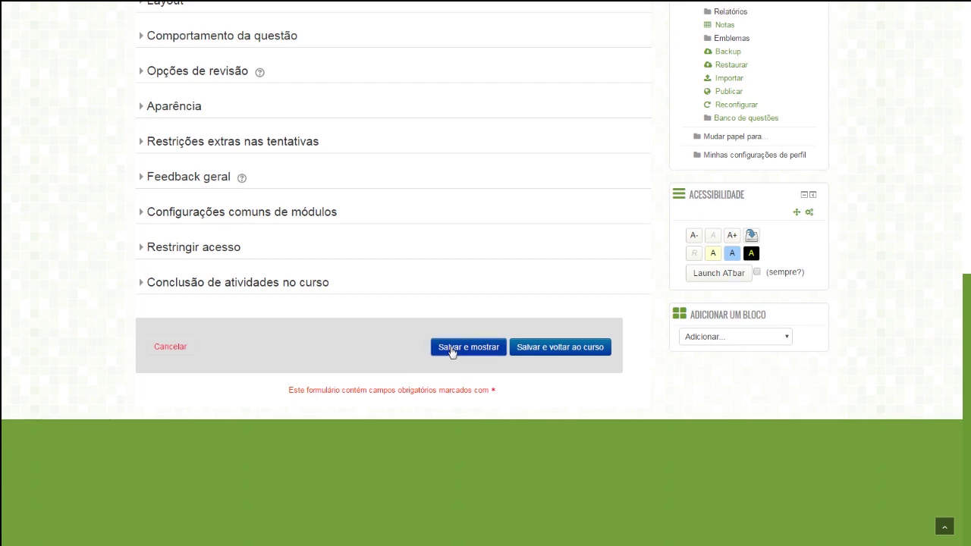